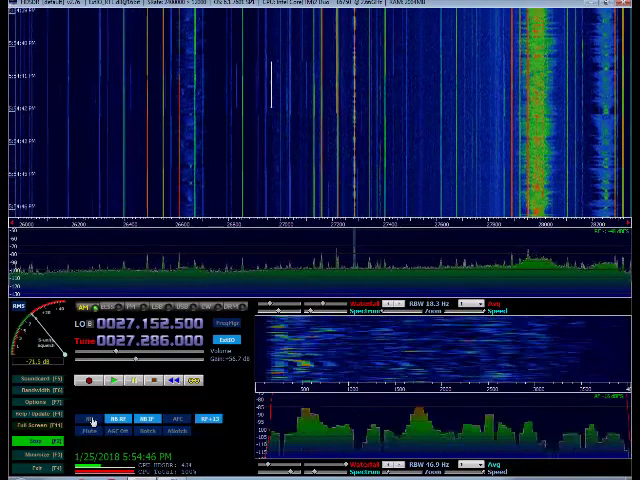
- Enable noise reduction on the 27.286 MHz AM audio and bring up the ManyCam recorder window
click(92, 422)
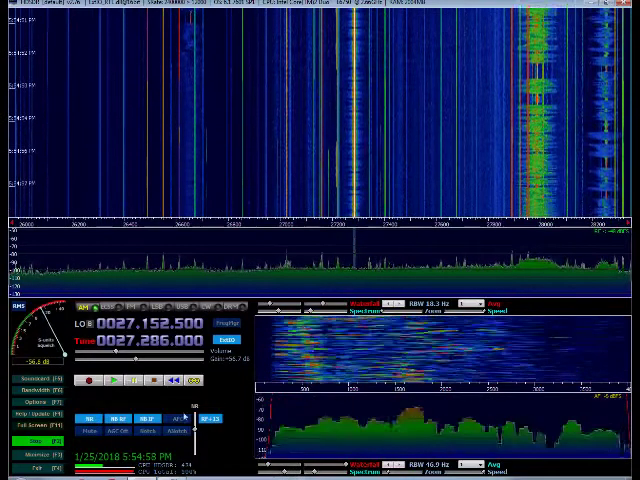
click(92, 418)
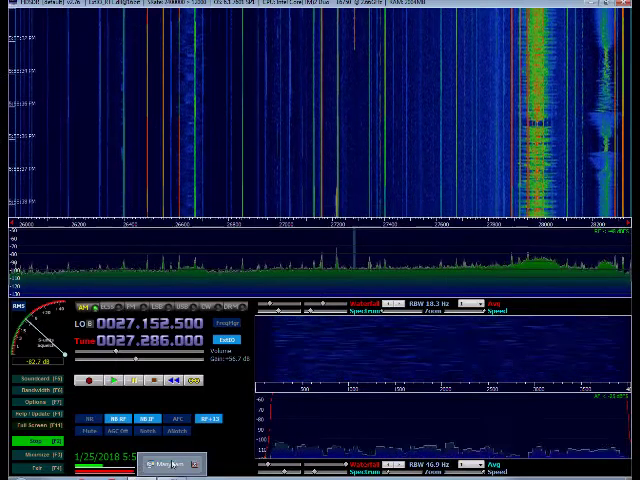
click(170, 475)
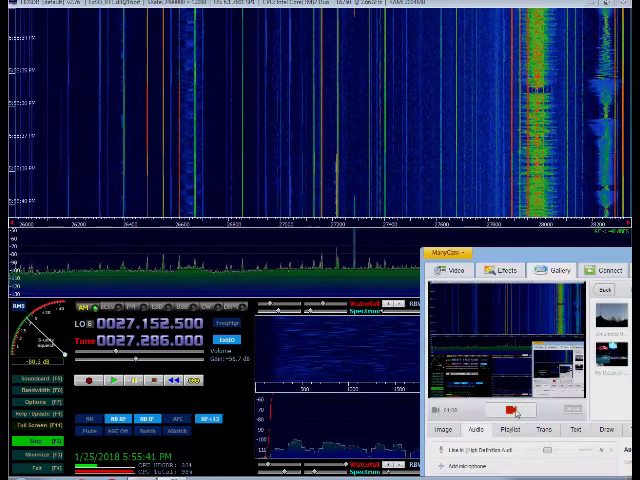